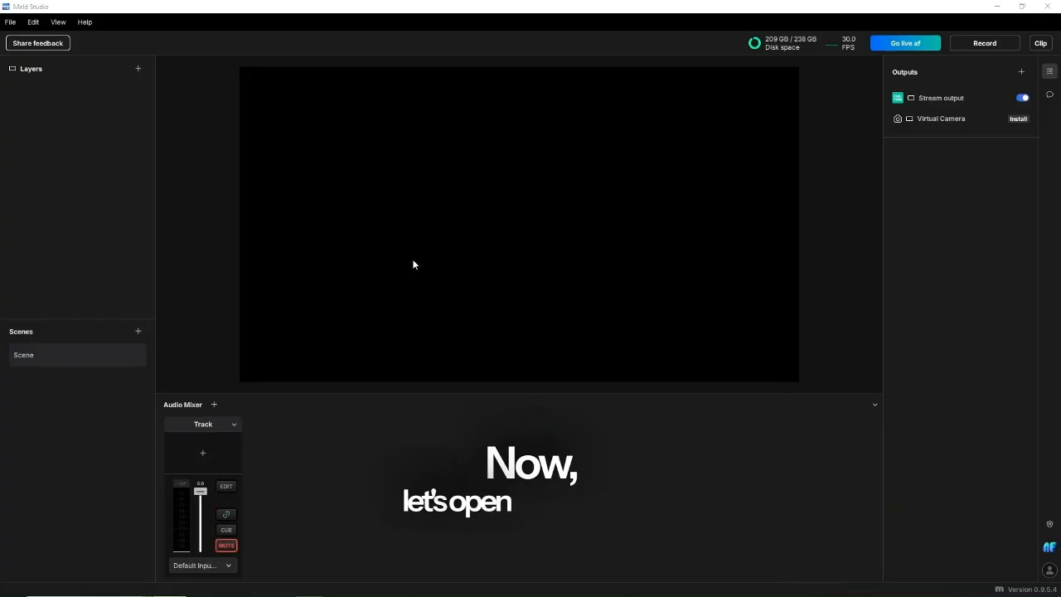
# In the general preferences, choose 1080p for the main canvas and 30fps for the stream frame rate
pyautogui.click(10, 22)
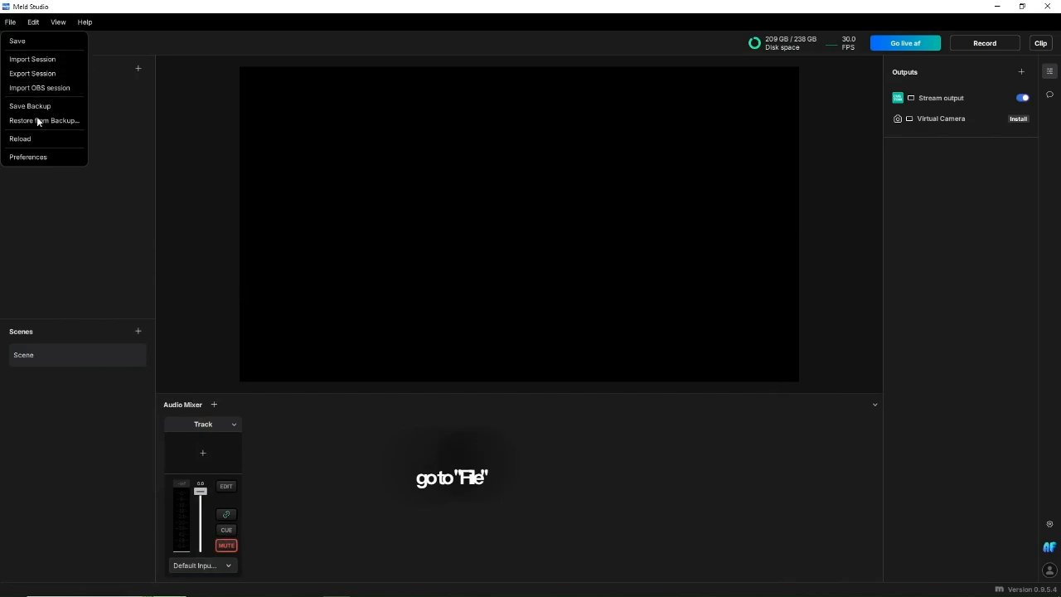
pyautogui.click(53, 157)
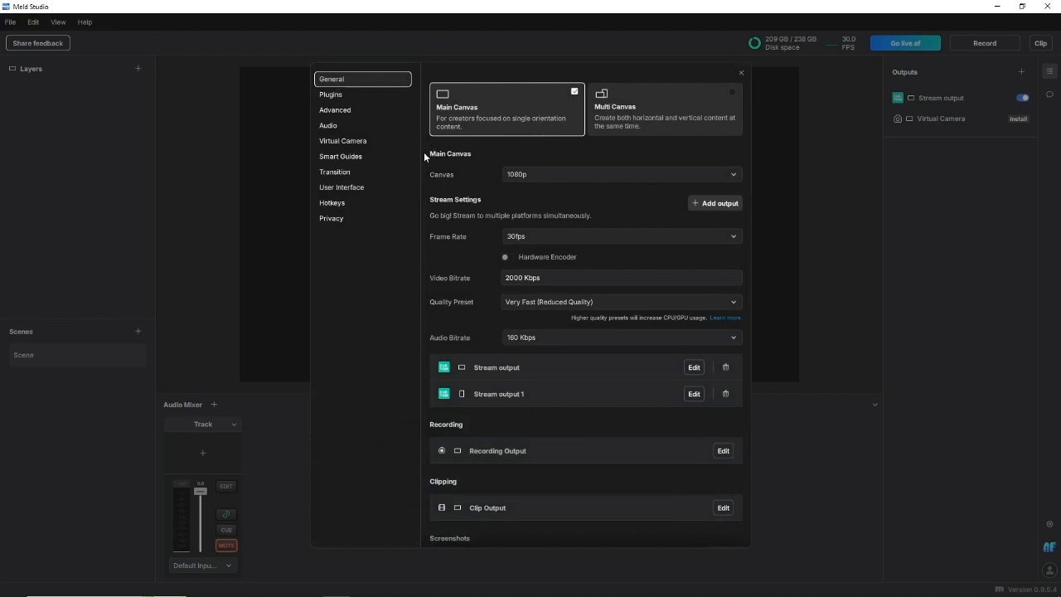
pyautogui.click(533, 173)
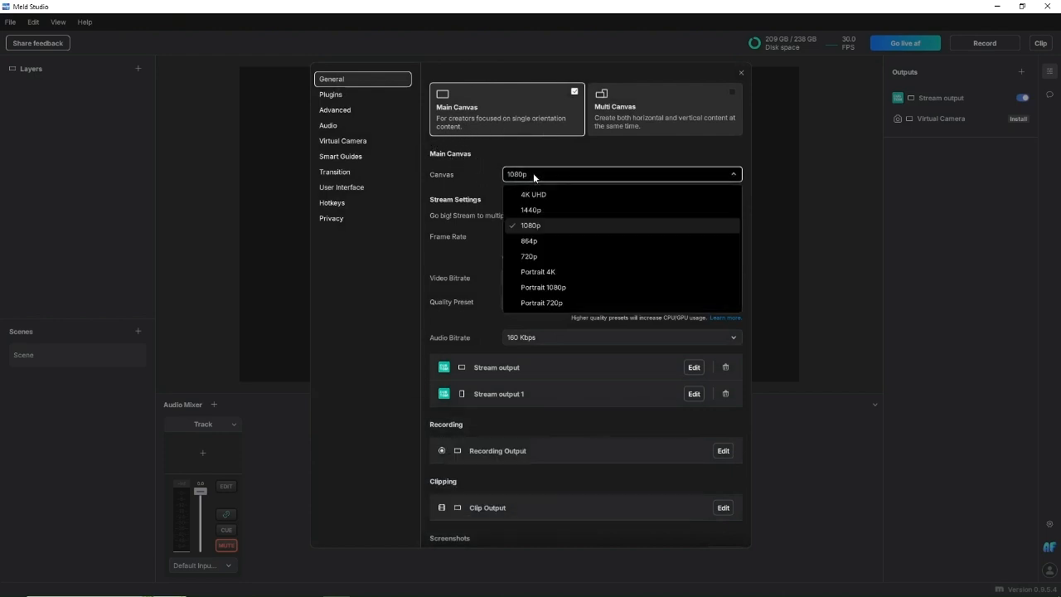
pyautogui.click(533, 226)
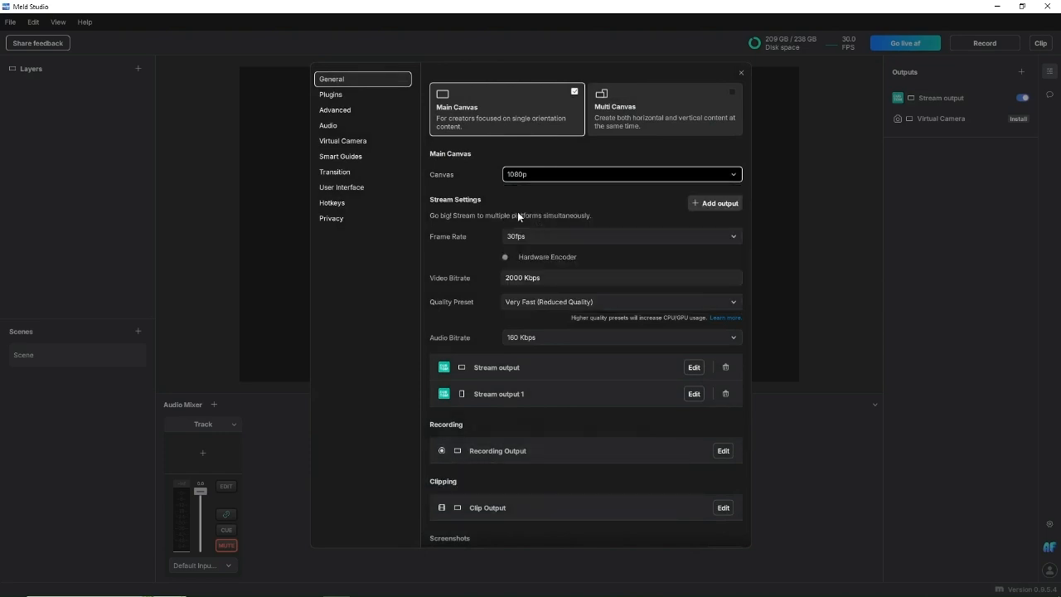
pyautogui.click(532, 237)
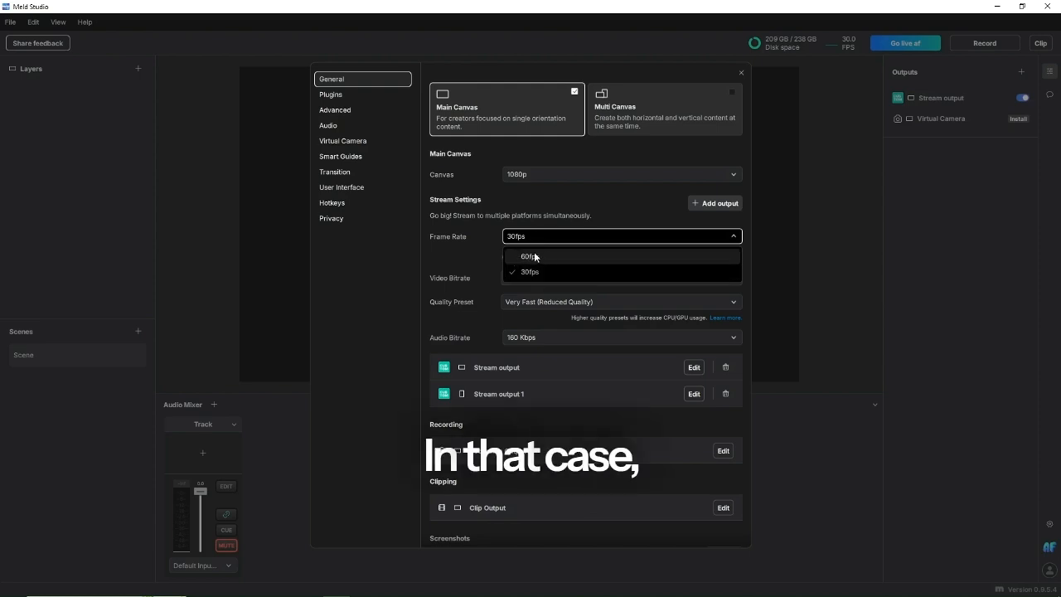
pyautogui.click(527, 271)
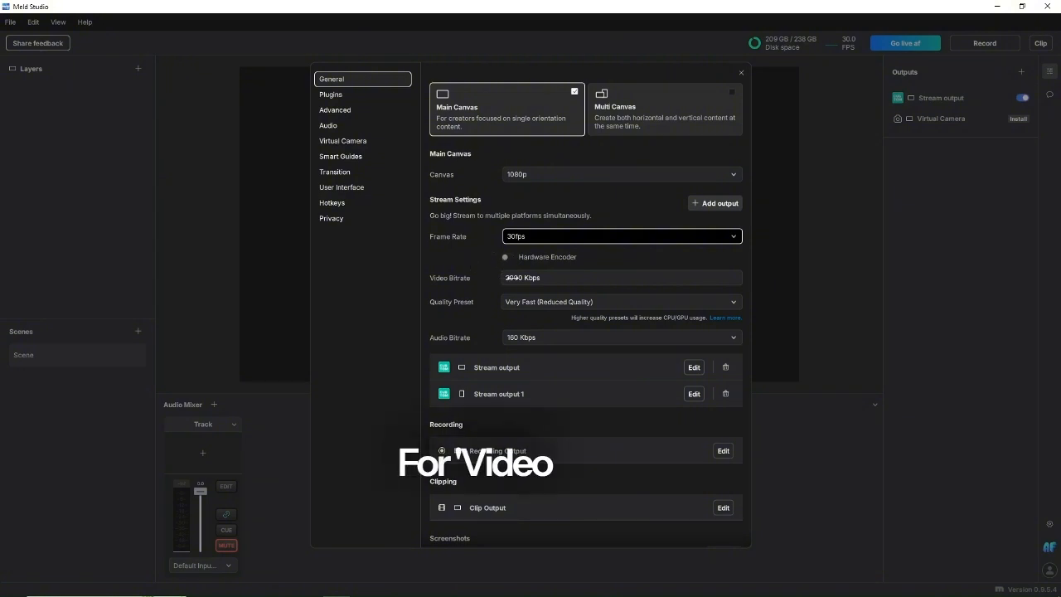
# Set the stream's video bitrate to 4000 Kbps and its audio bitrate to 160 Kbps
pyautogui.click(531, 277)
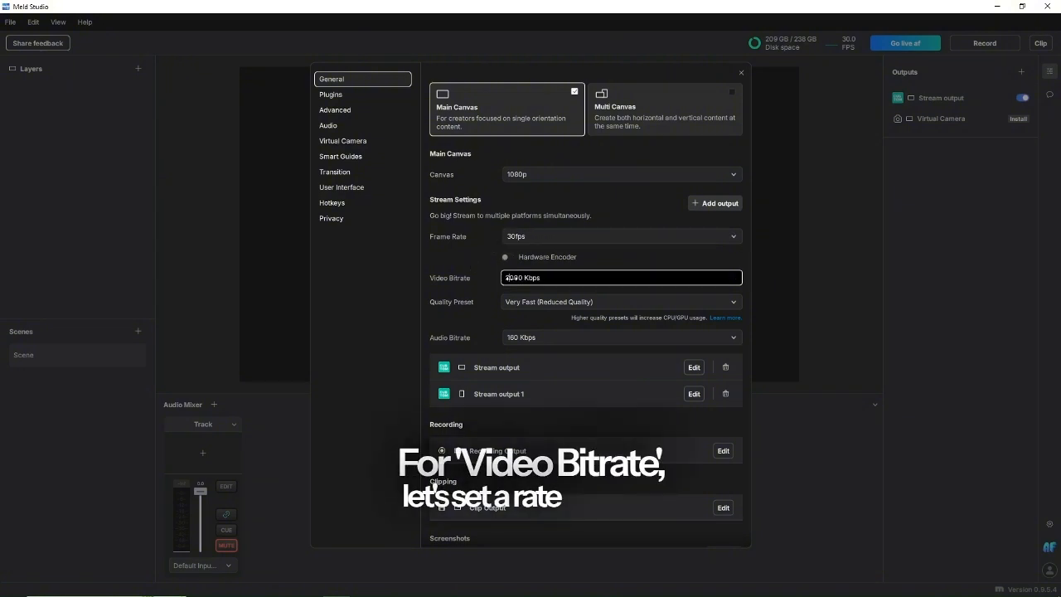
pyautogui.tripleClick(508, 278)
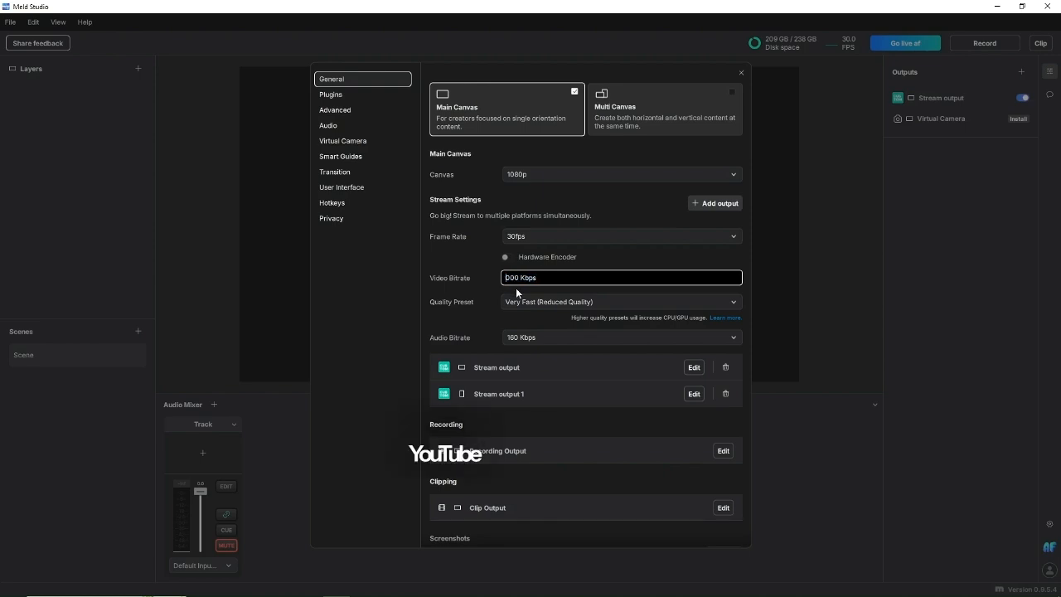
pyautogui.write('4000')
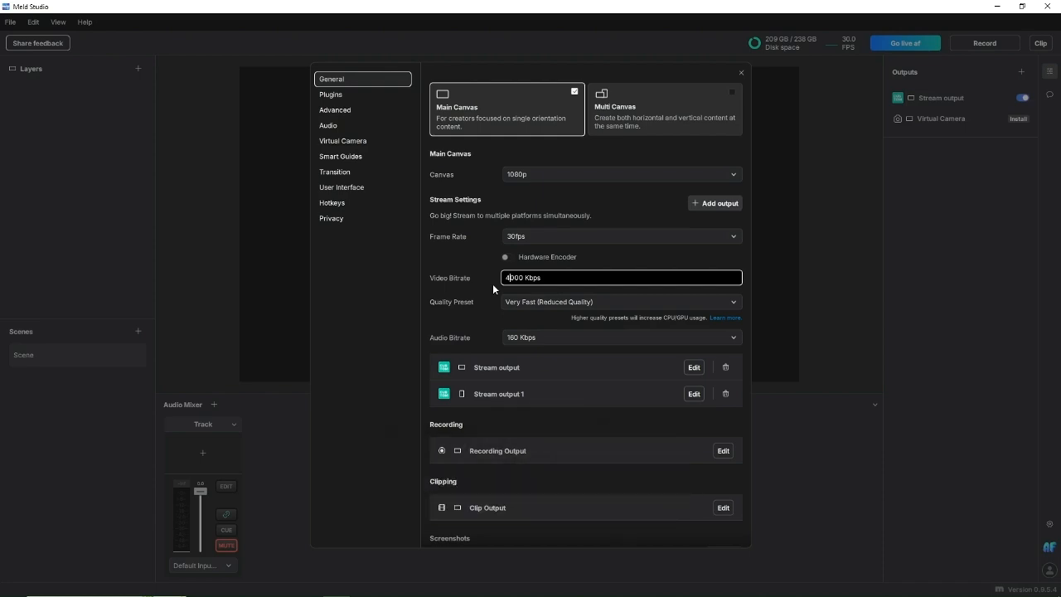
pyautogui.click(520, 339)
pyautogui.click(534, 361)
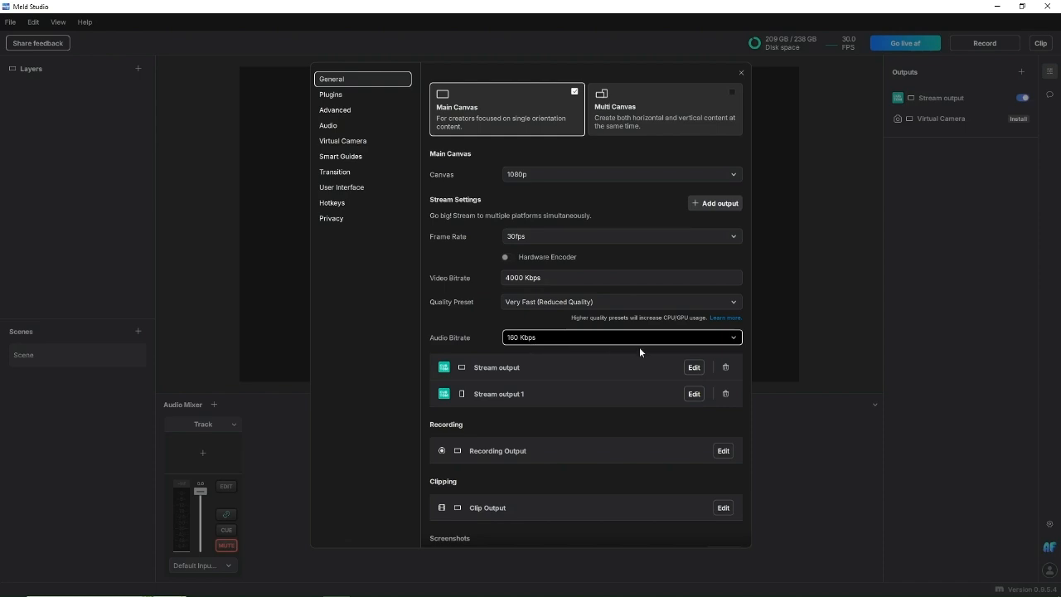
# Remove both existing custom stream outputs and add a YouTube output in their place
pyautogui.click(724, 367)
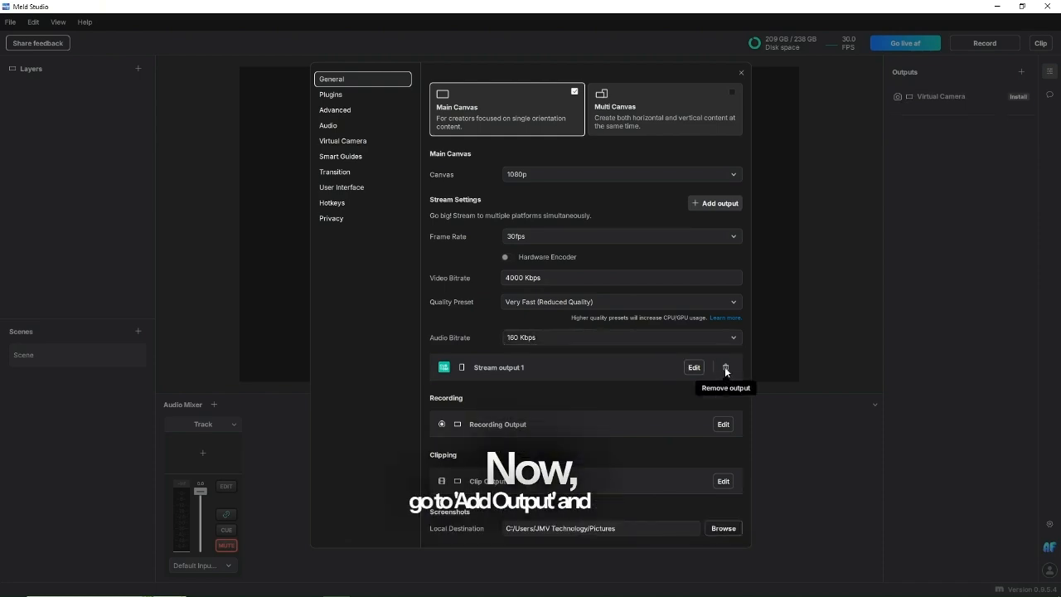
pyautogui.click(724, 368)
pyautogui.click(705, 204)
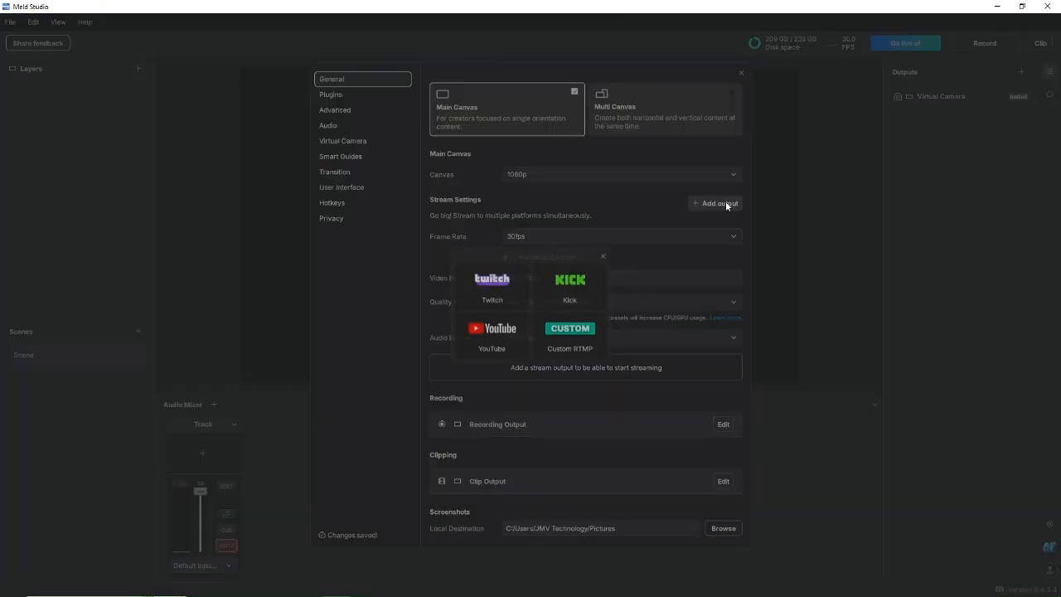
pyautogui.click(490, 342)
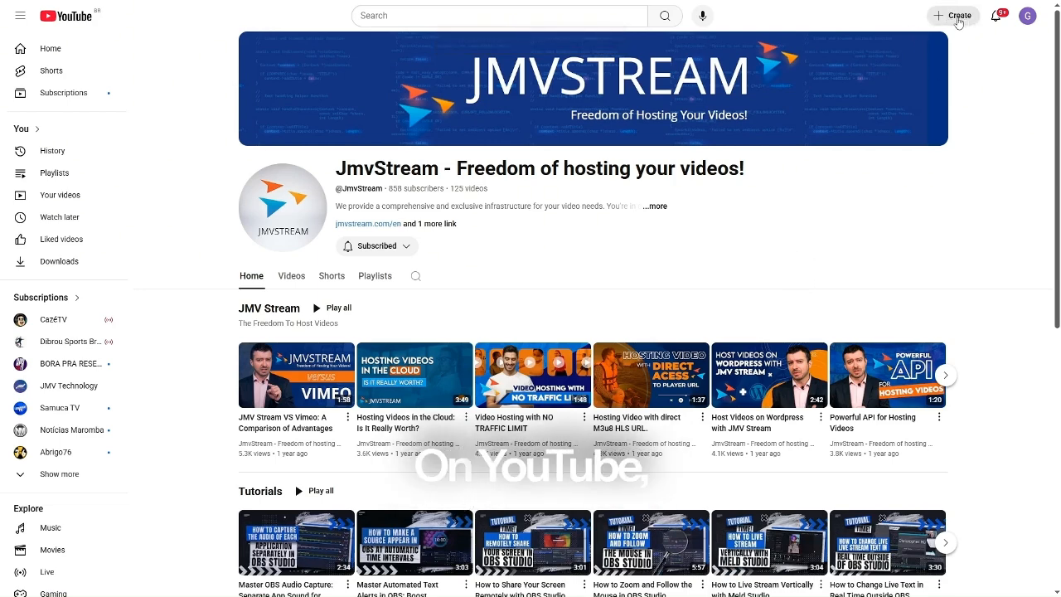
# Switch to YouTube in the browser and open the Go live streaming dashboard in YouTube Studio
pyautogui.click(955, 18)
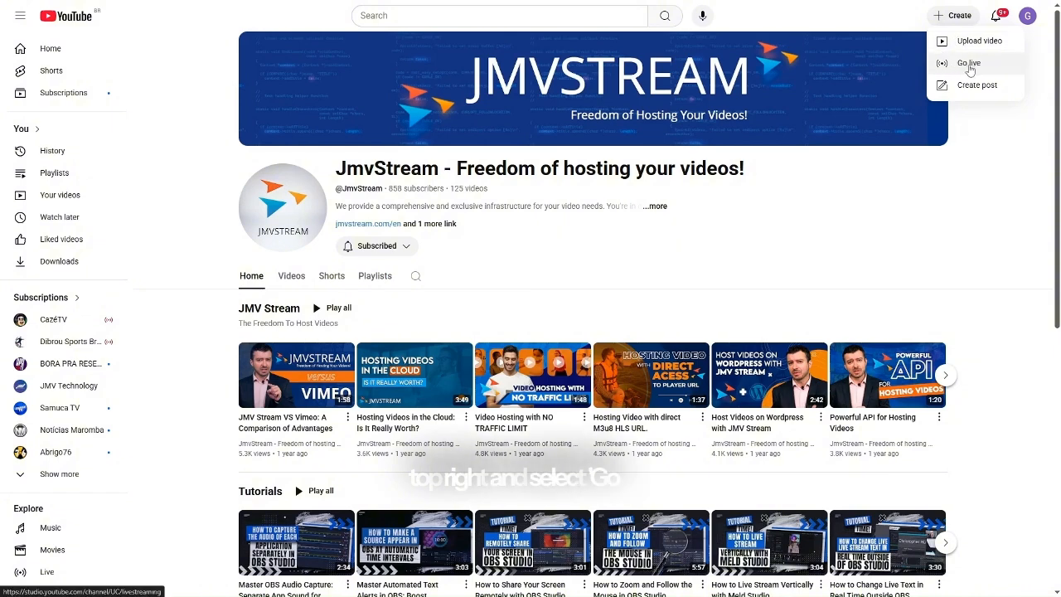
pyautogui.click(970, 66)
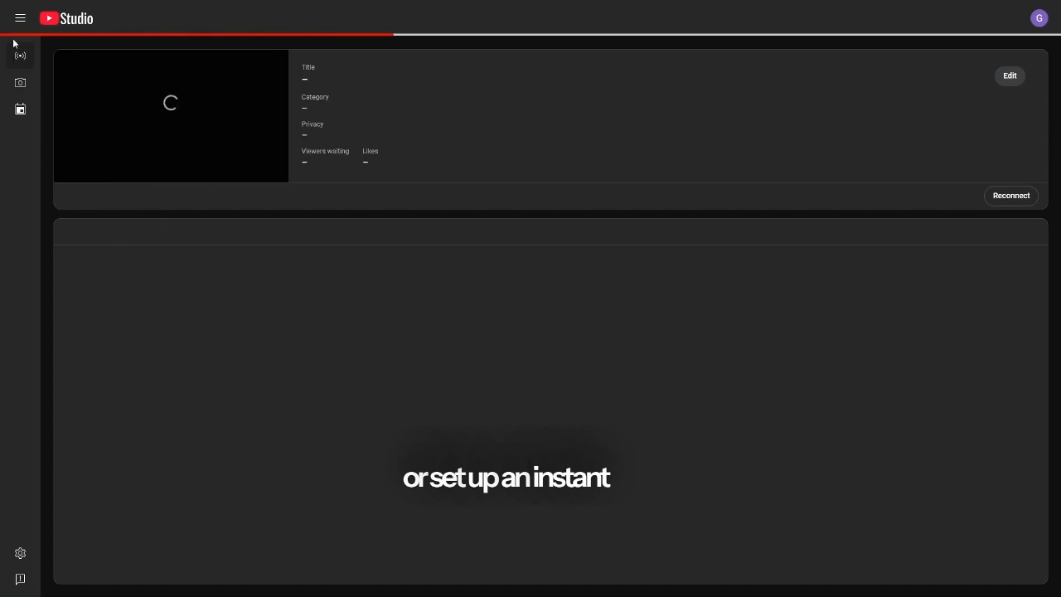
pyautogui.click(20, 18)
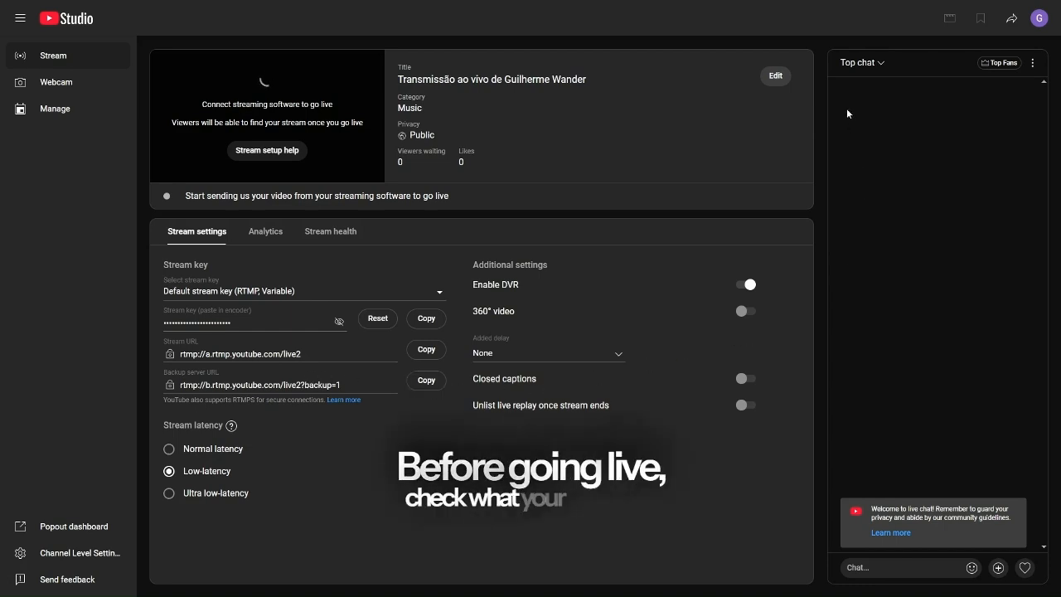
# Examine the live stream's editable details and its customization options for chat, participant modes, reactions and message delay
pyautogui.click(772, 76)
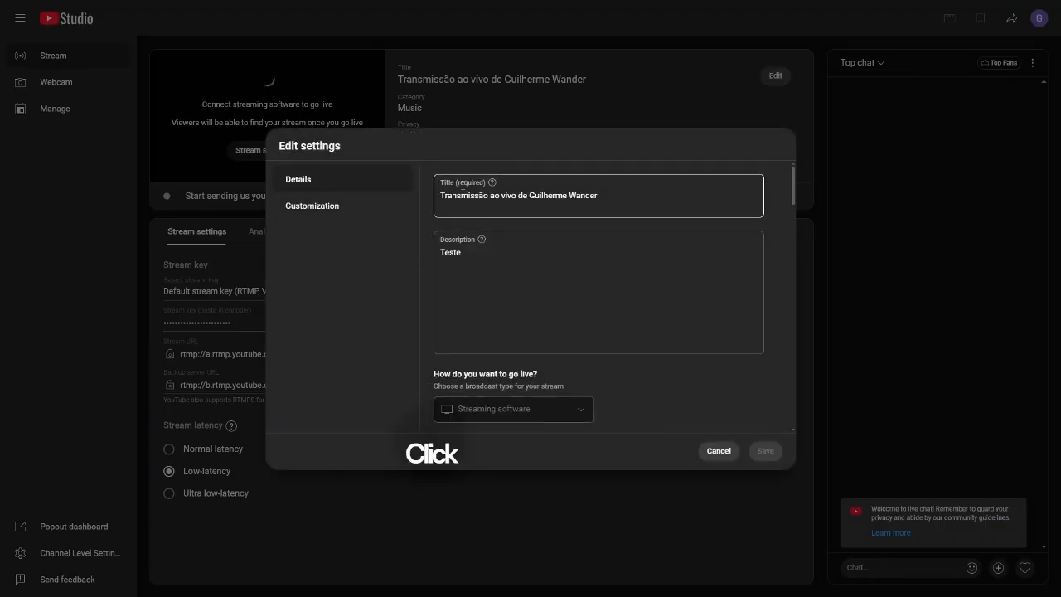
pyautogui.click(329, 209)
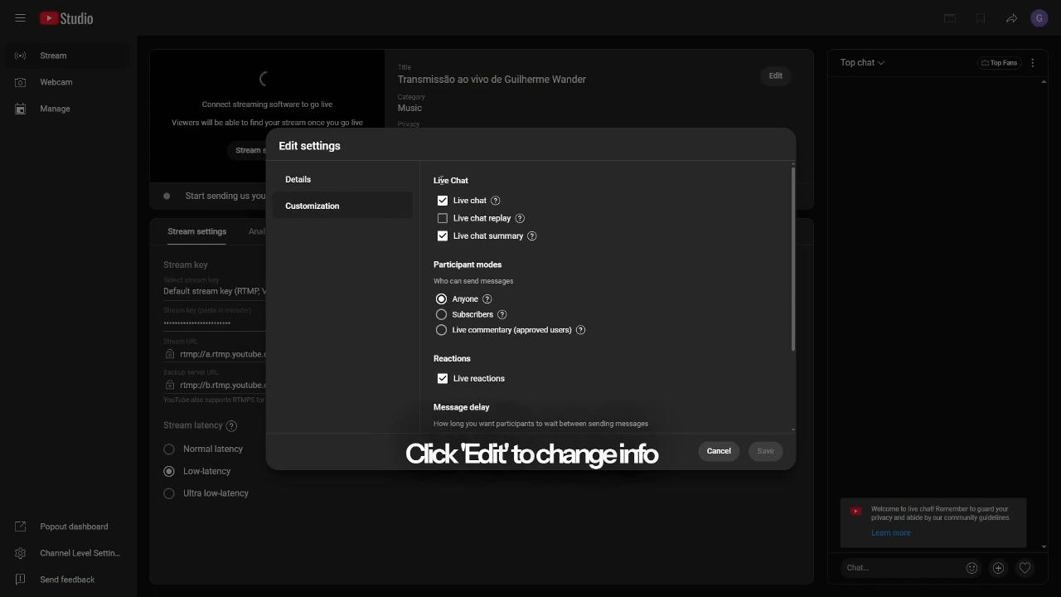
pyautogui.scroll(-1, 499, 331)
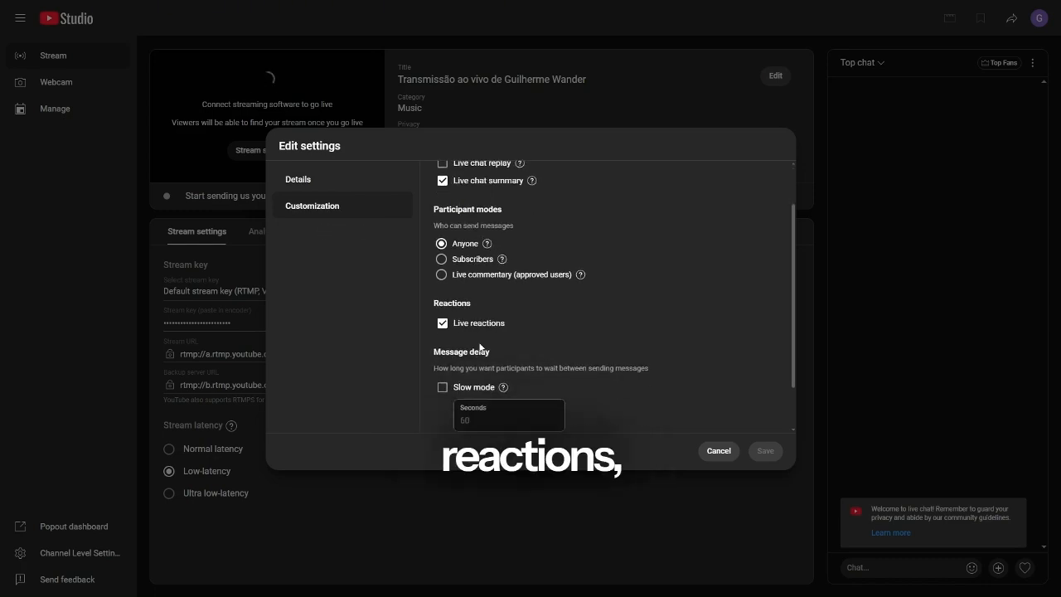
pyautogui.scroll(-1, 480, 346)
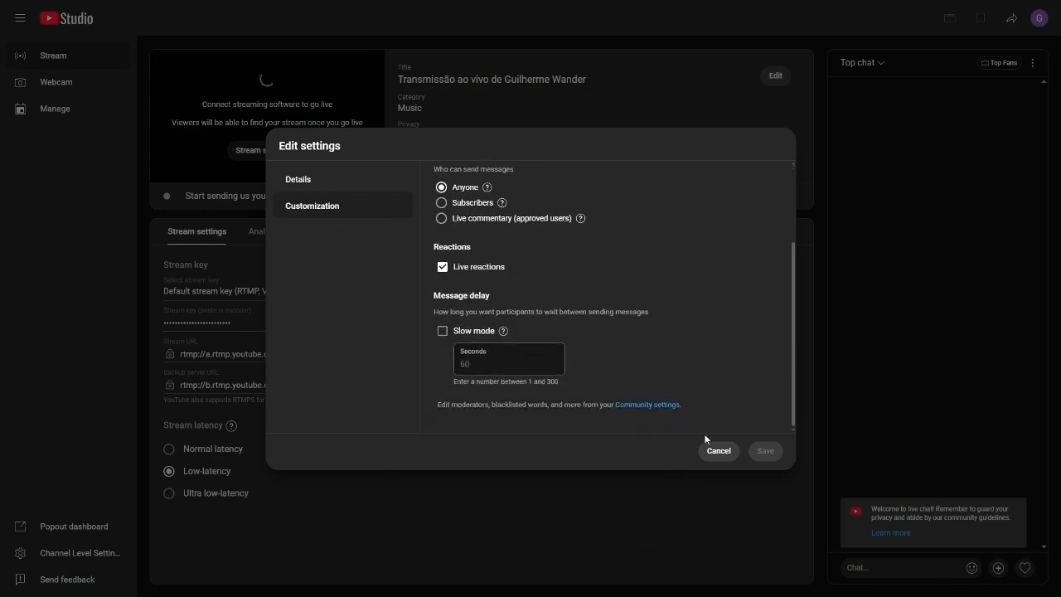
pyautogui.click(718, 452)
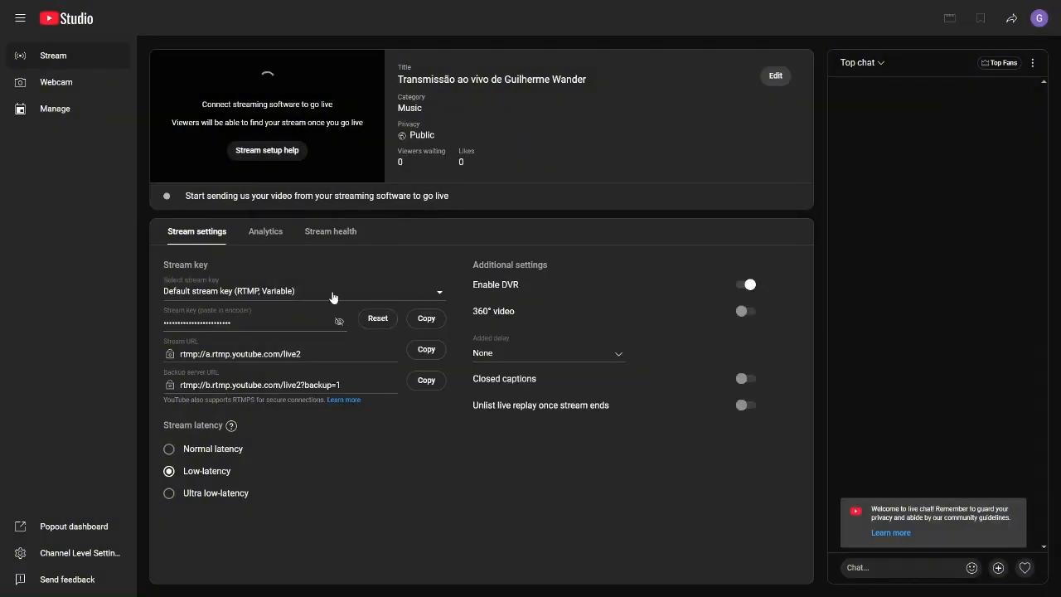
# Copy the stream key from YouTube Studio, enter it in Meld Studio's YouTube output, and close the preferences
pyautogui.click(428, 321)
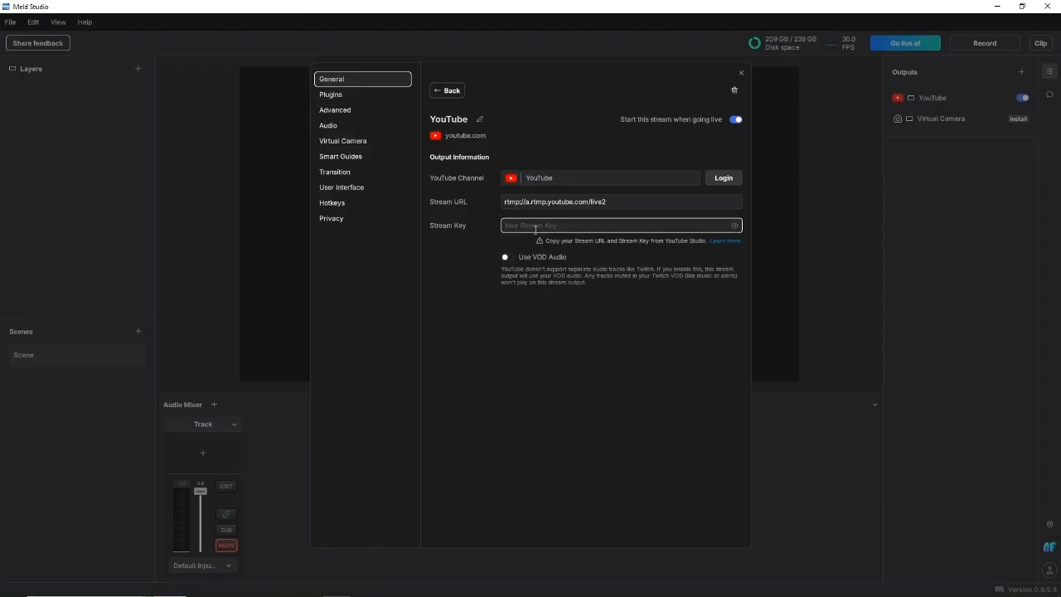
pyautogui.click(532, 224)
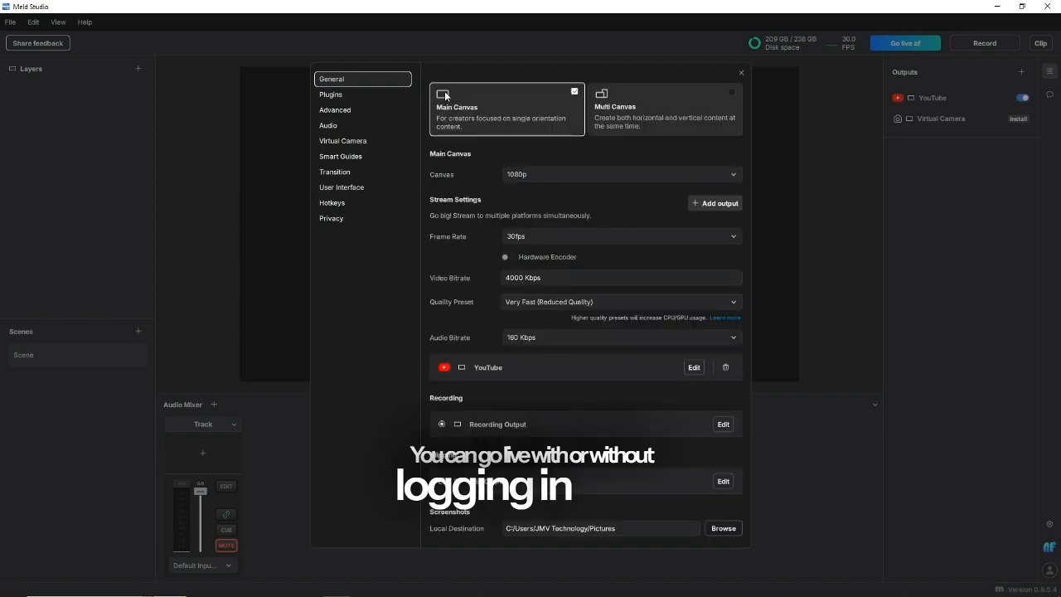
pyautogui.click(445, 92)
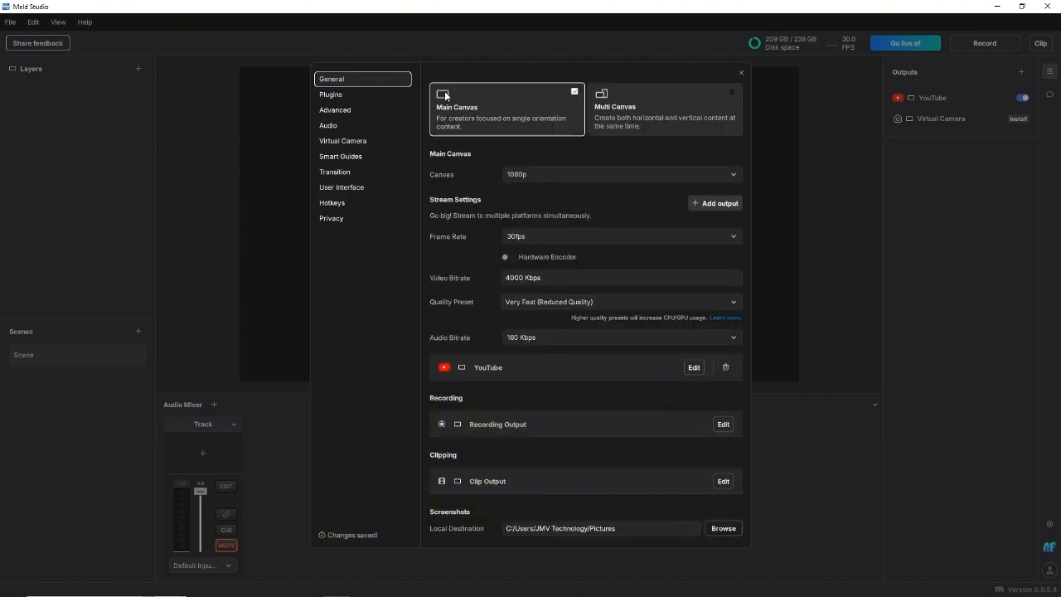
pyautogui.click(742, 74)
# Add the video JMV NEWS 2024-10-23.mp4 as a media source layer and start the live stream
pyautogui.click(137, 69)
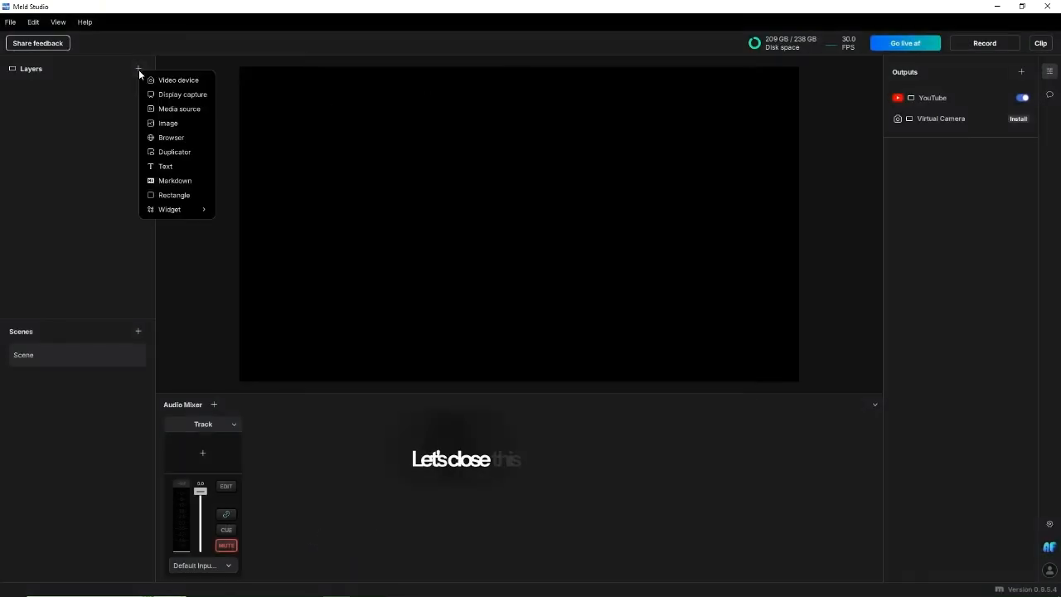
pyautogui.click(169, 109)
pyautogui.doubleClick(149, 116)
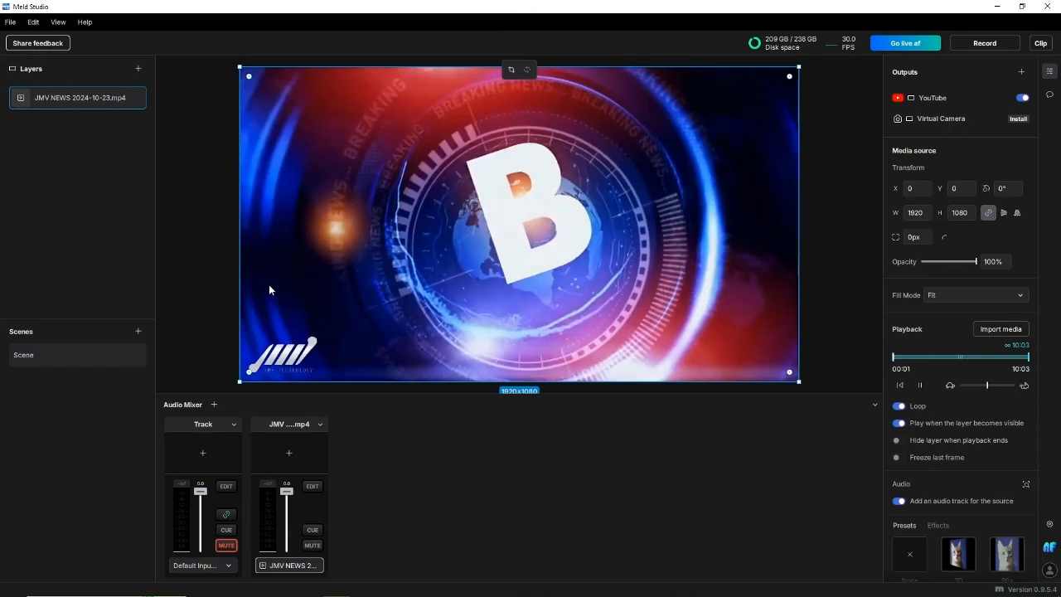
pyautogui.click(899, 45)
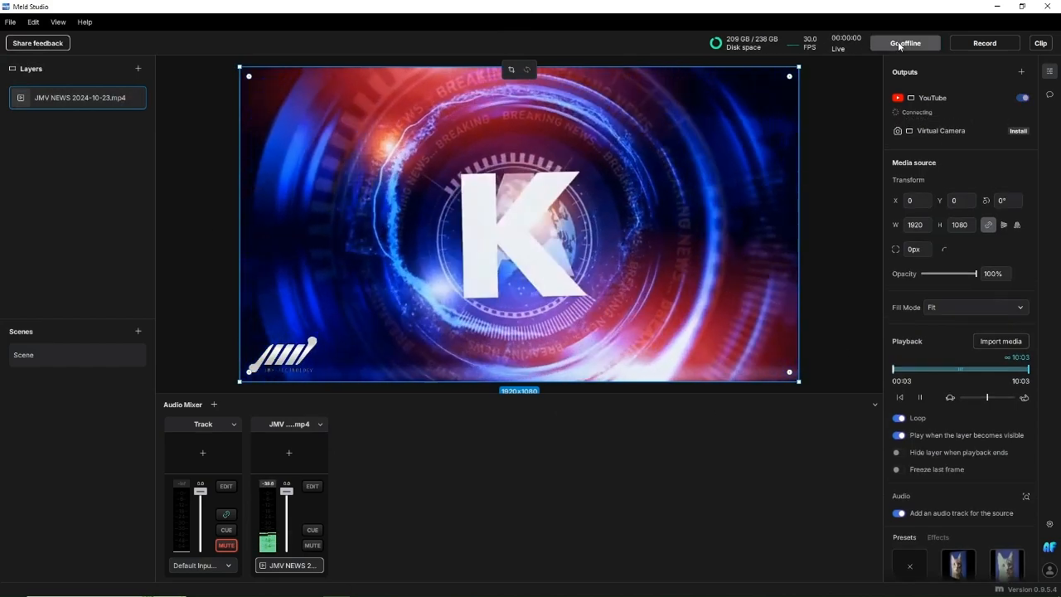